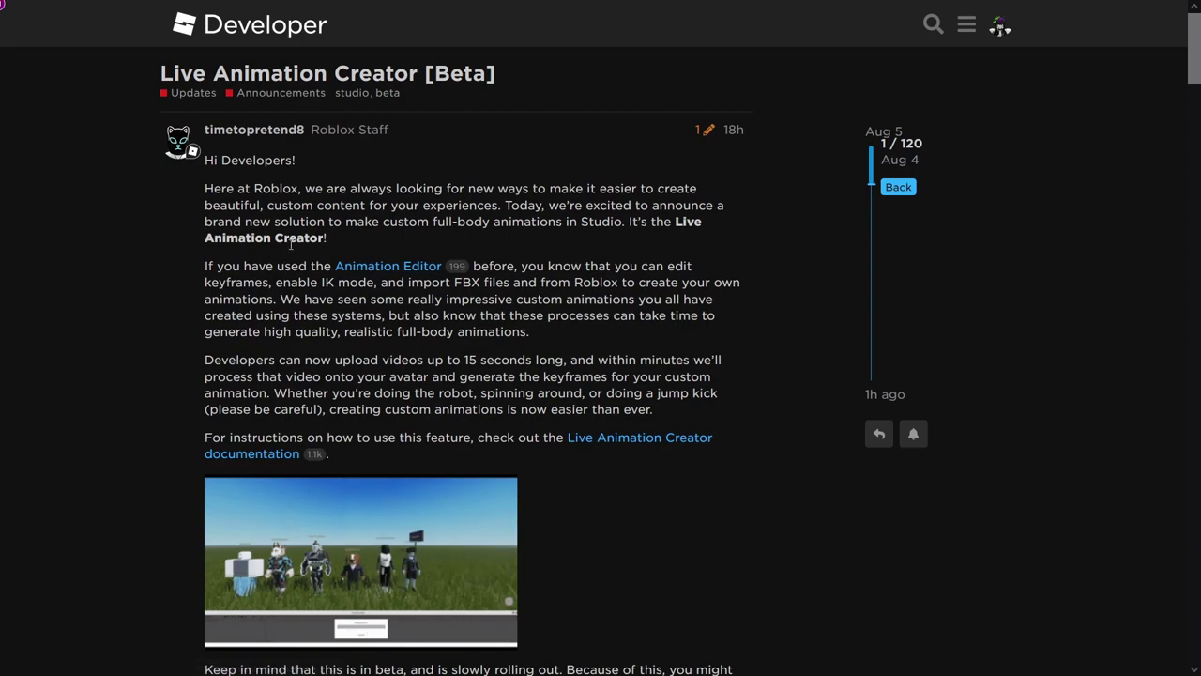
Scroll down through the Live Animation Creator [Beta] announcement post.
scroll(409, 215, "down", 1)
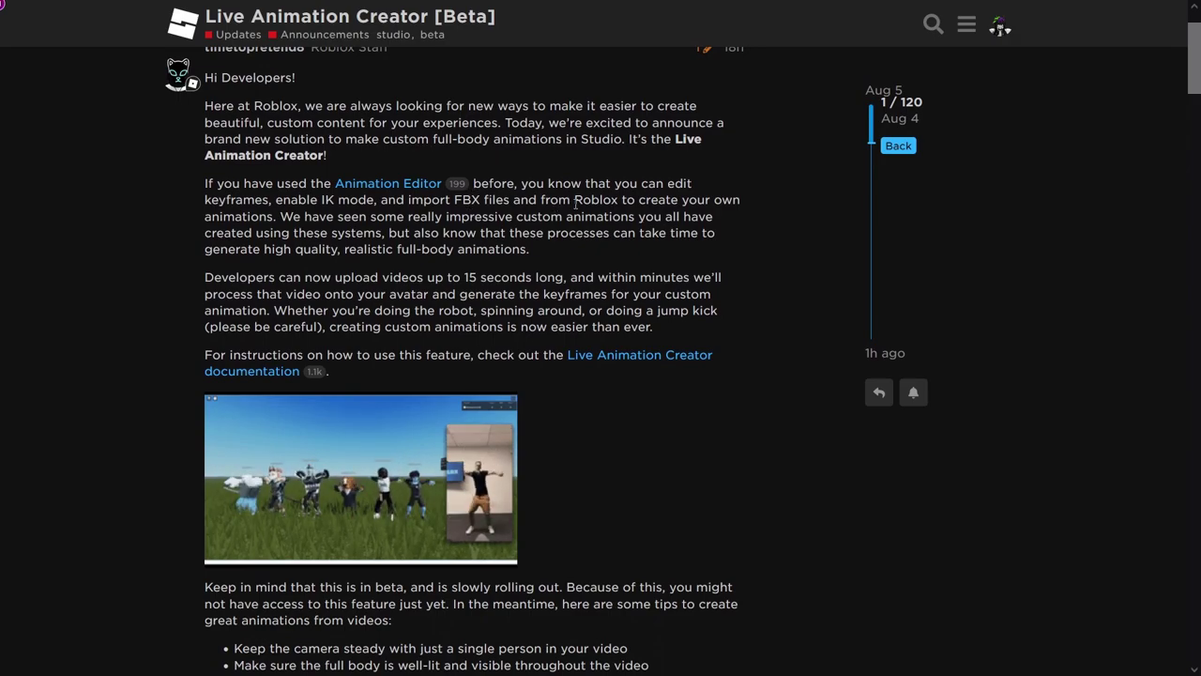
scroll(576, 204, "down", 1)
scroll(581, 206, "down", 1)
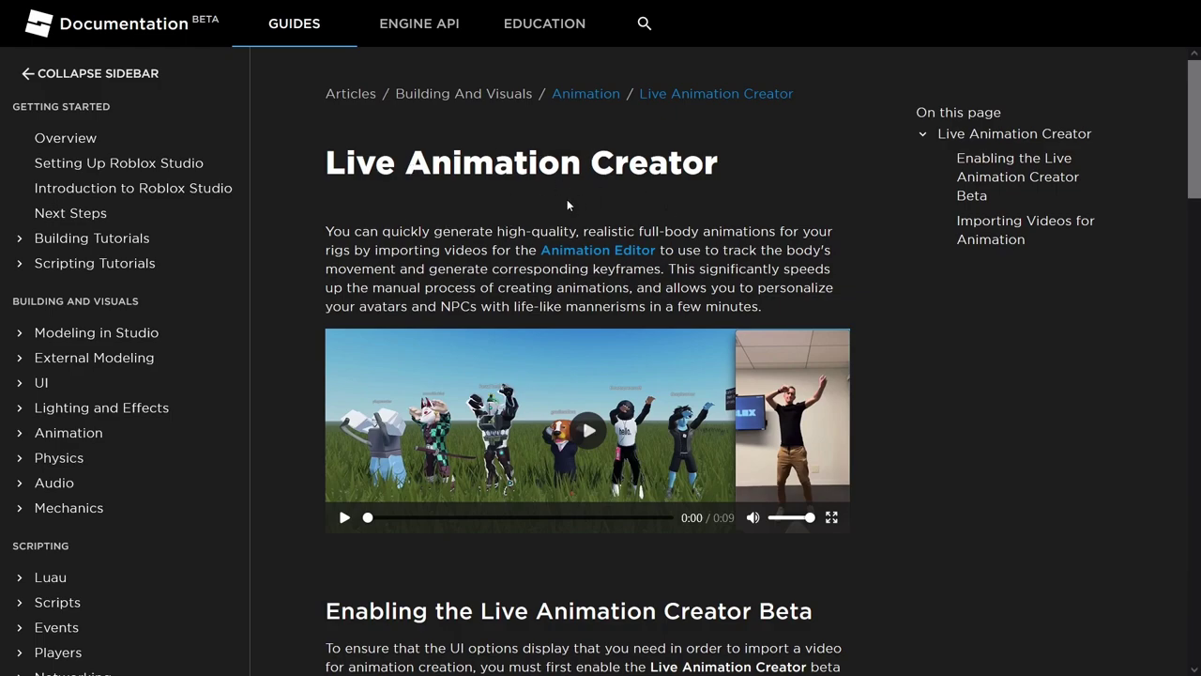
scroll(474, 214, "down", 2)
scroll(477, 212, "down", 1)
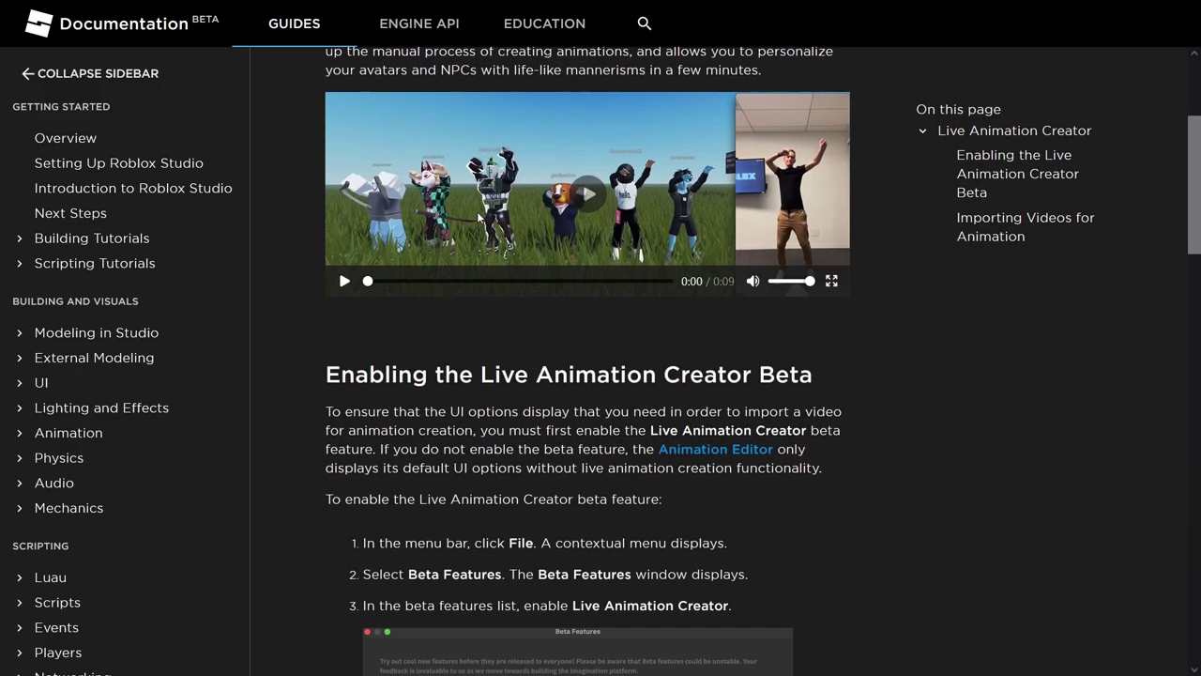
scroll(477, 211, "down", 1)
scroll(477, 210, "down", 2)
scroll(533, 207, "up", 4)
scroll(507, 258, "up", 2)
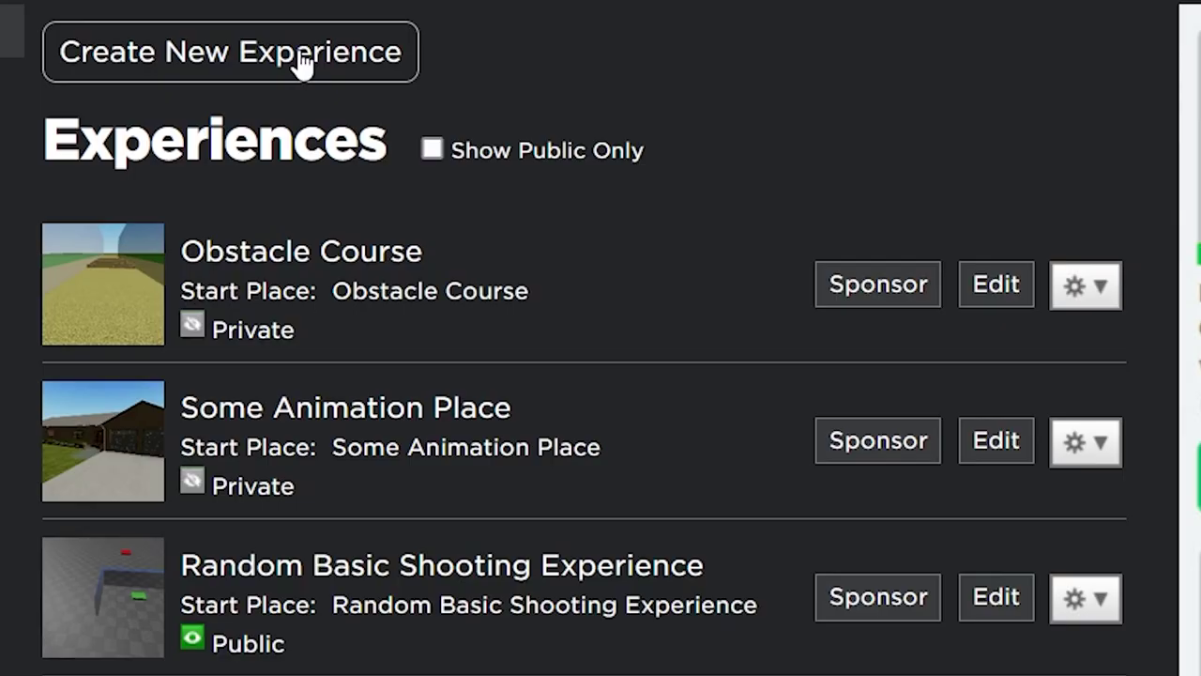
Launch Roblox Studio from the Creations page with Create New Experience.
left_click(303, 58)
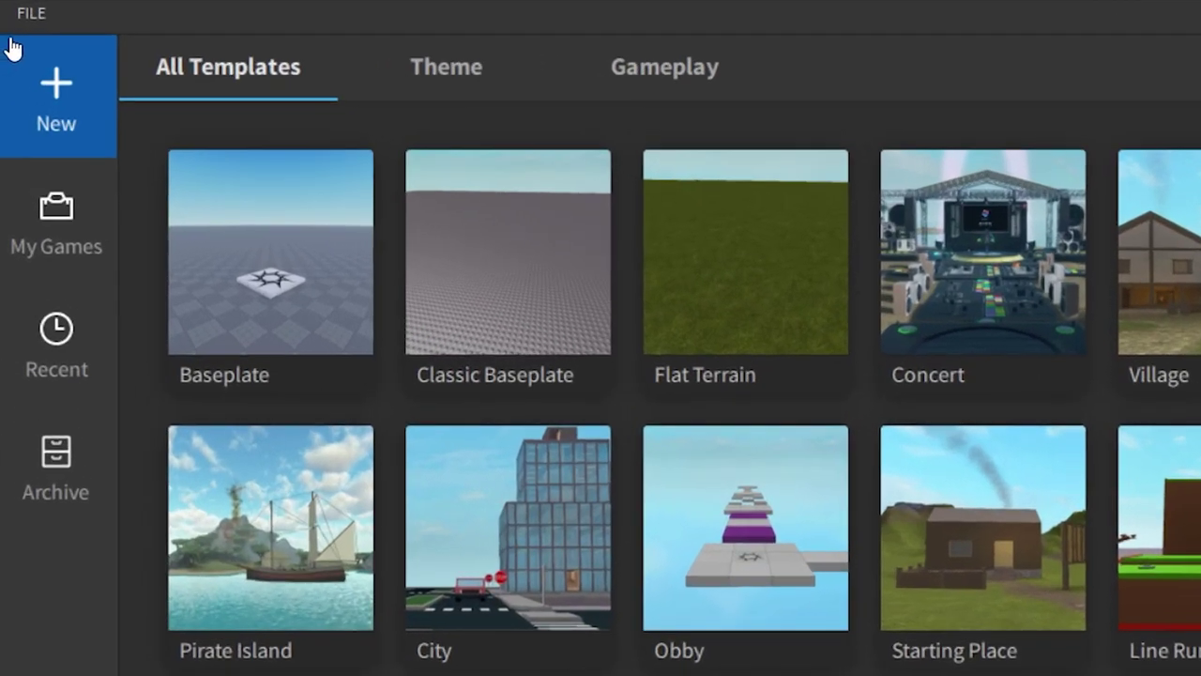
Enable the Live Animation Creator beta feature and start a new Baseplate place.
left_click(19, 8)
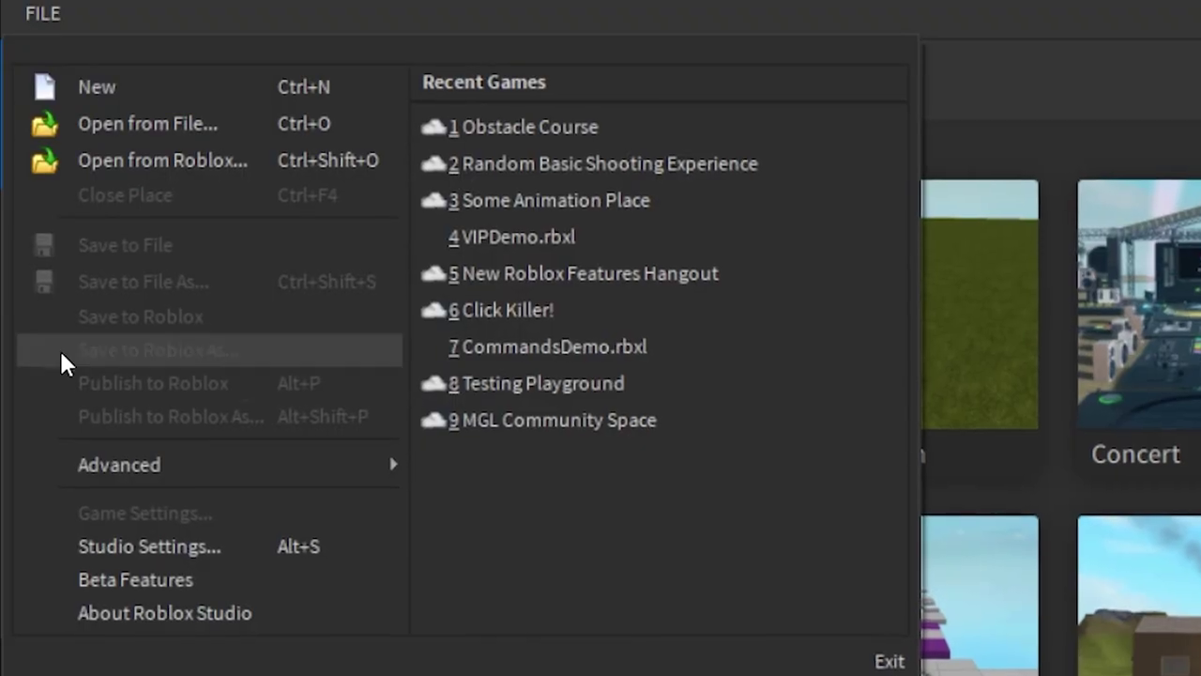
left_click(81, 587)
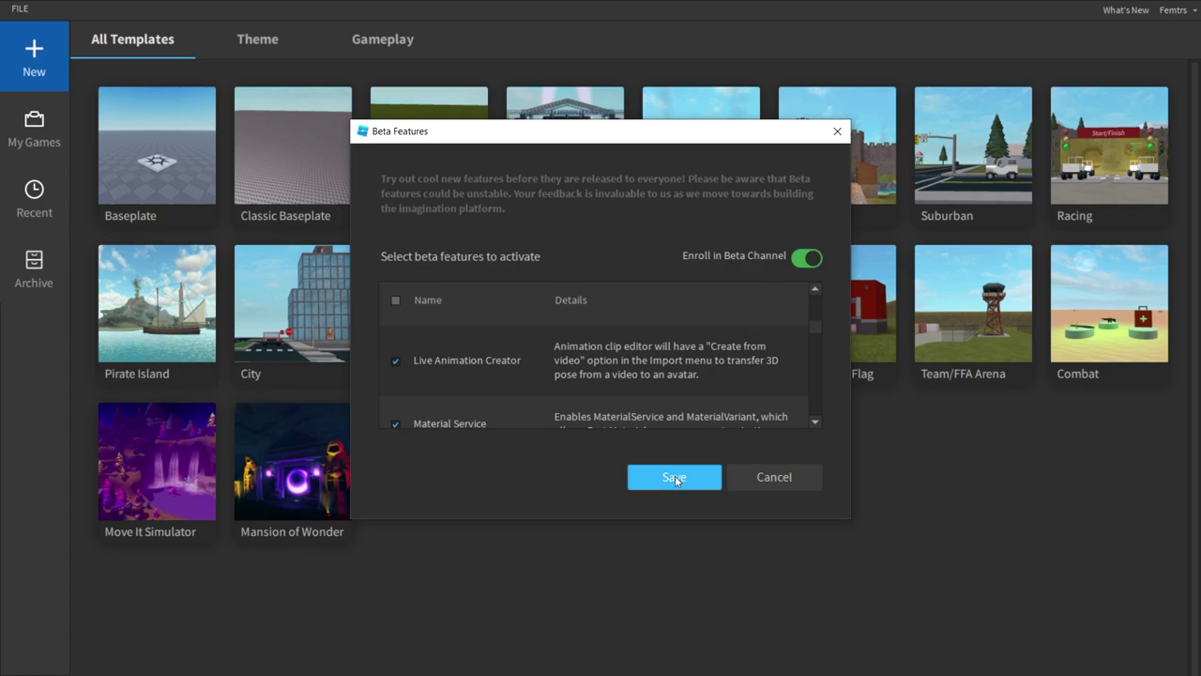
left_click(675, 476)
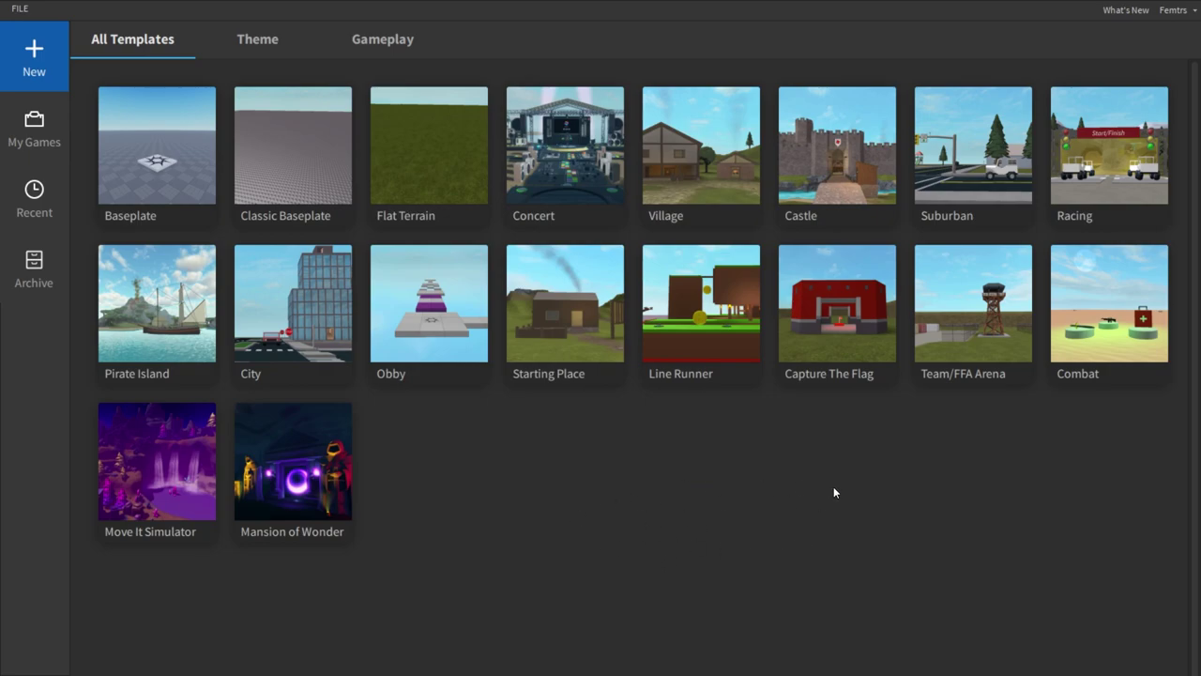
left_click(156, 152)
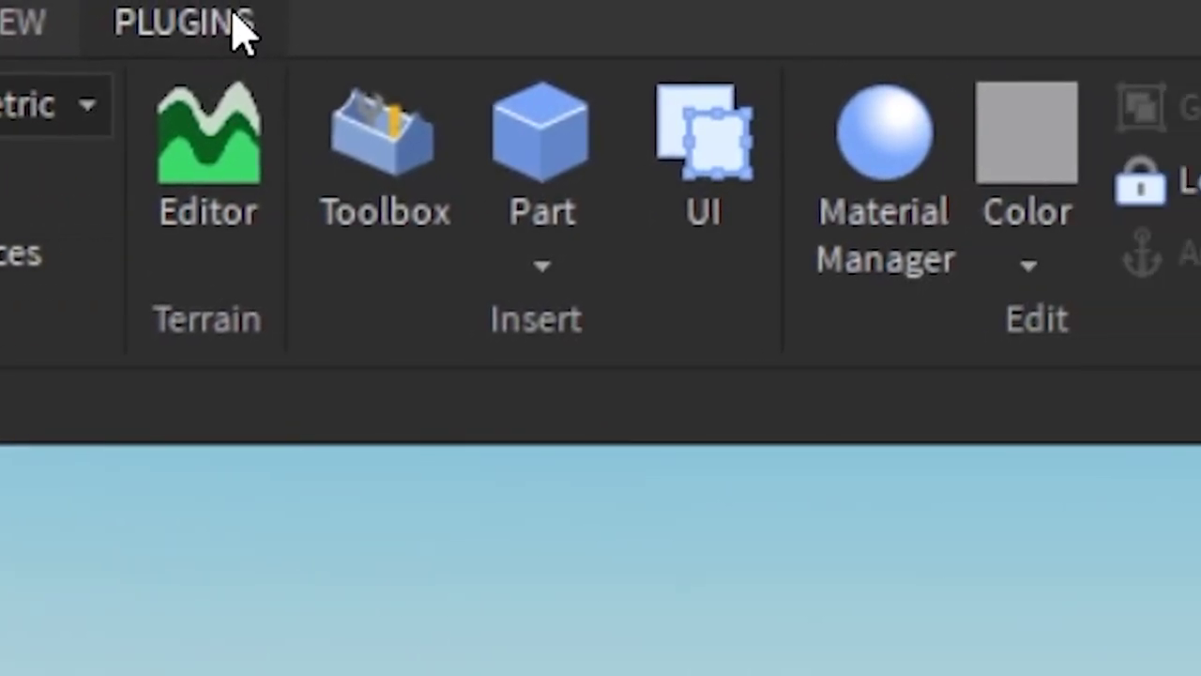
Insert an R15 block-rig Dummy, move it right of the spawn pad, and open Animation Editor.
left_click(358, 11)
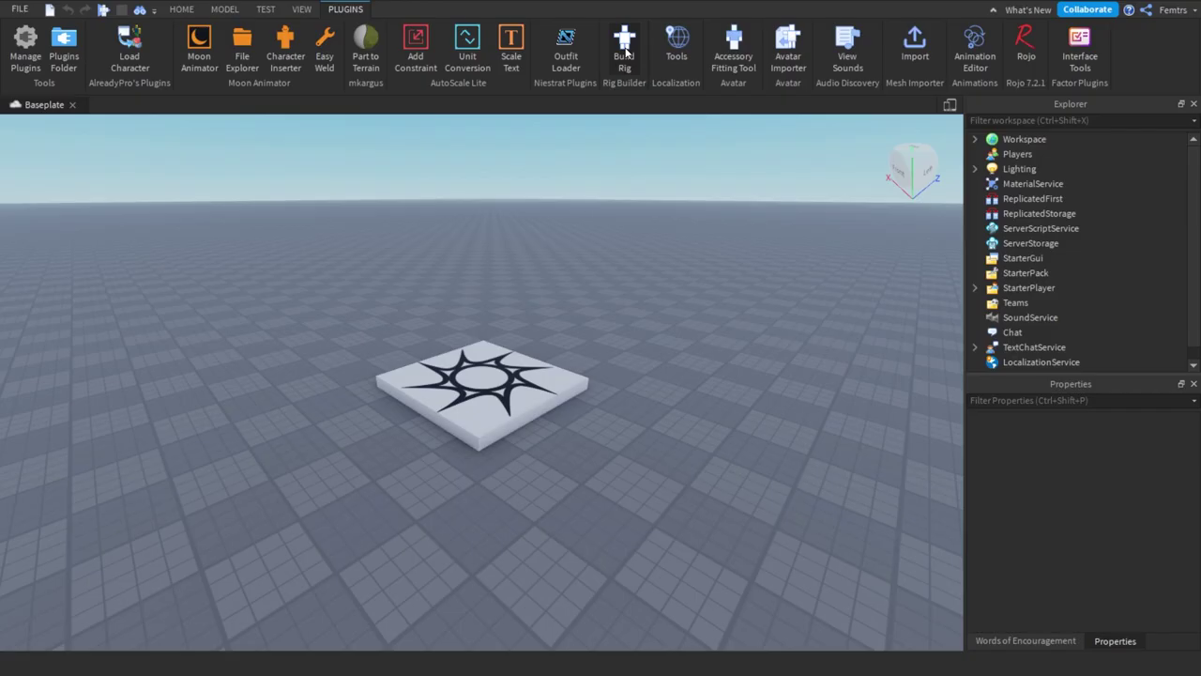
left_click(624, 52)
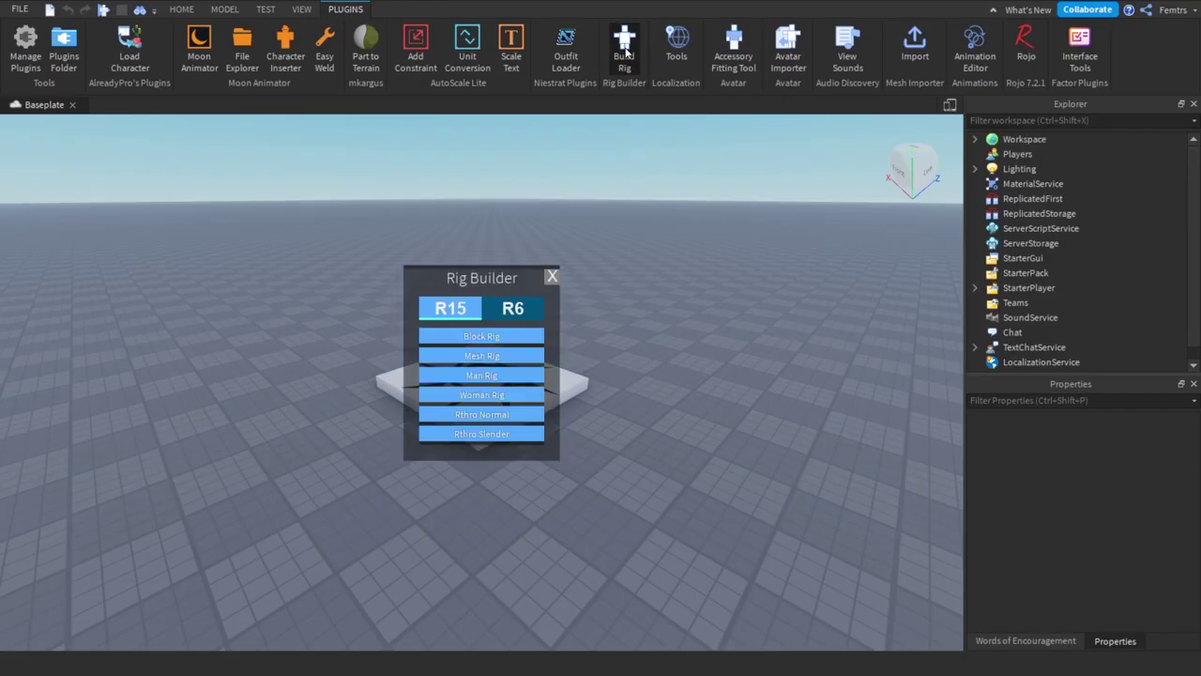
left_click(498, 338)
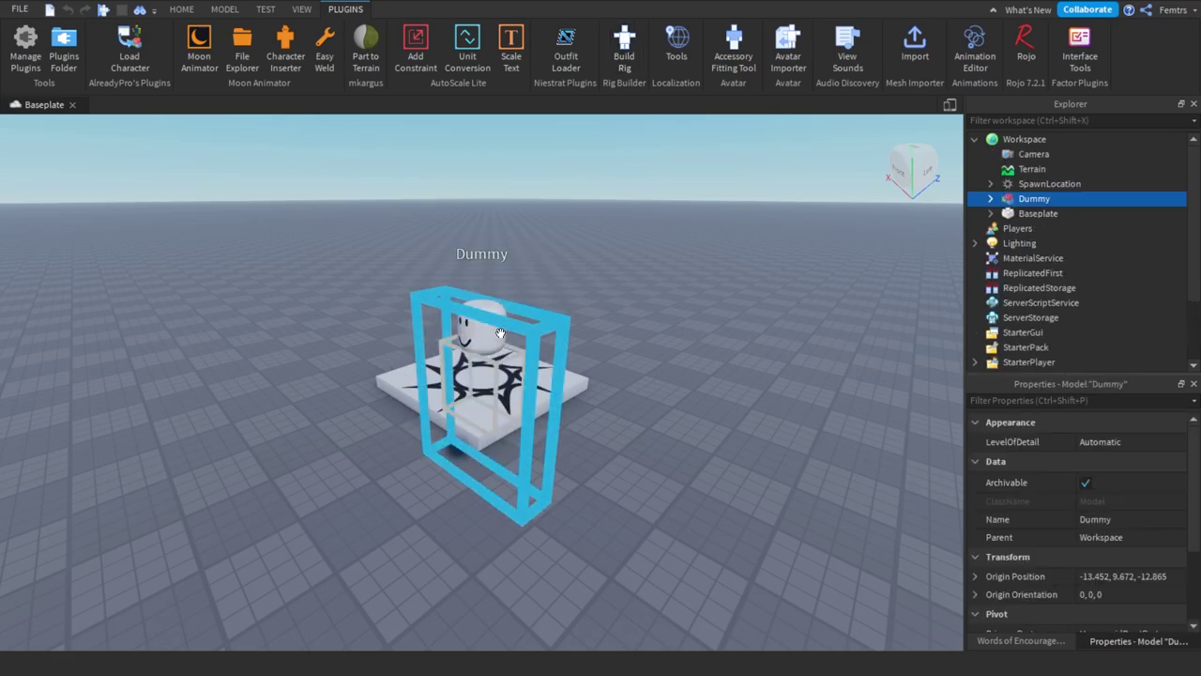
left_click_drag(505, 390, 700, 430)
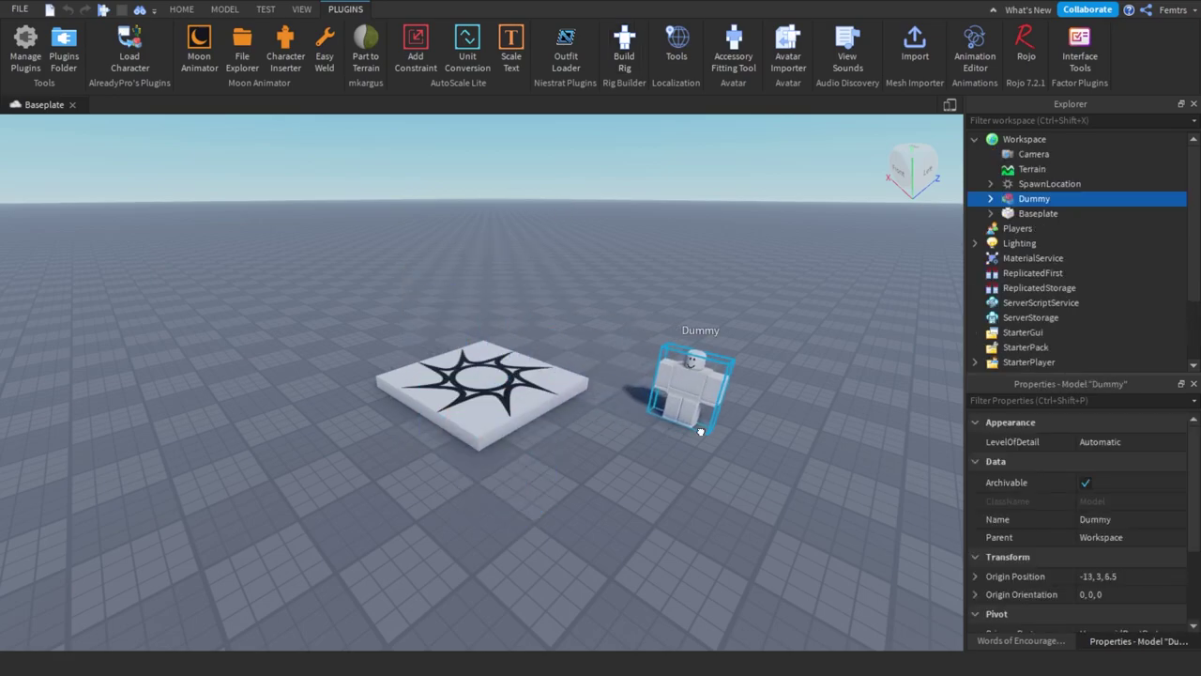
left_click(973, 59)
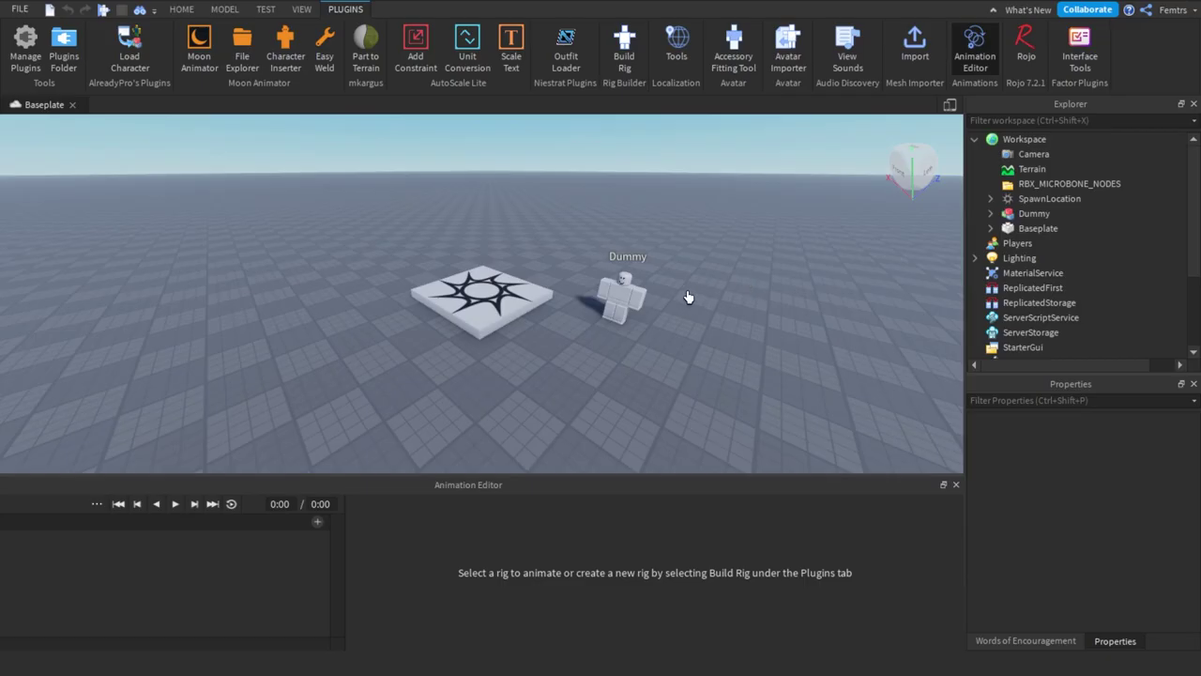
Pick the Dummy and create an animation named 'Test Animation', then zoom close to the rig.
left_click(619, 297)
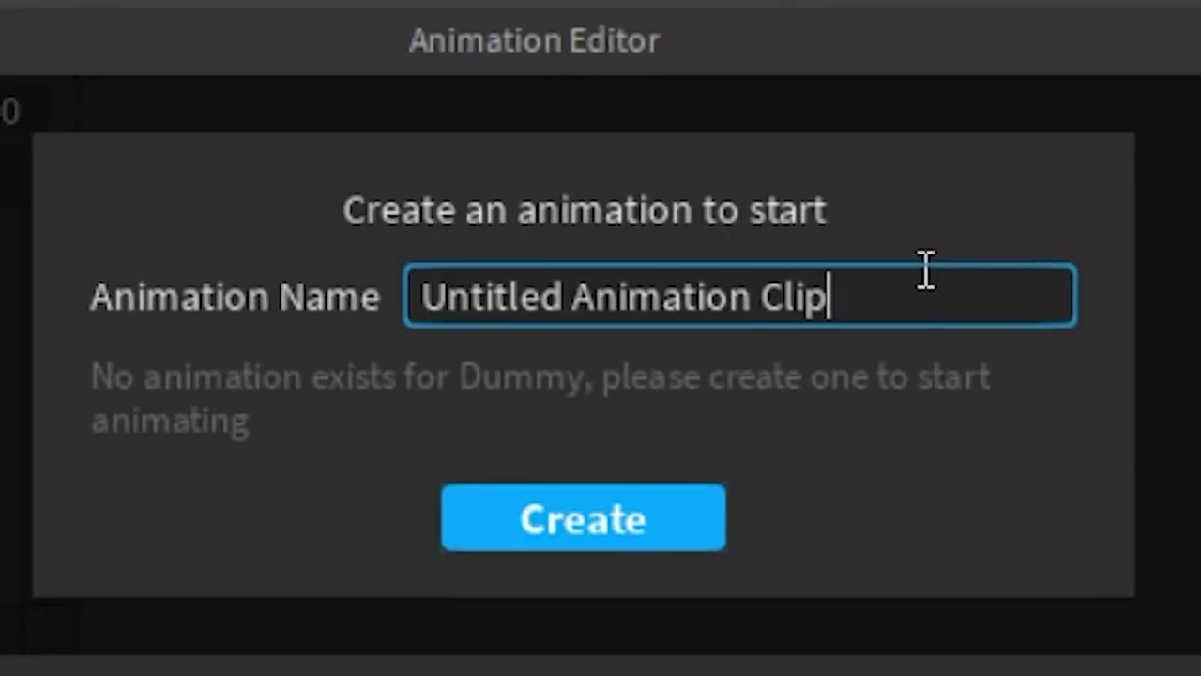
key("BackSpace")
key("BackSpace")
key("BackSpace")
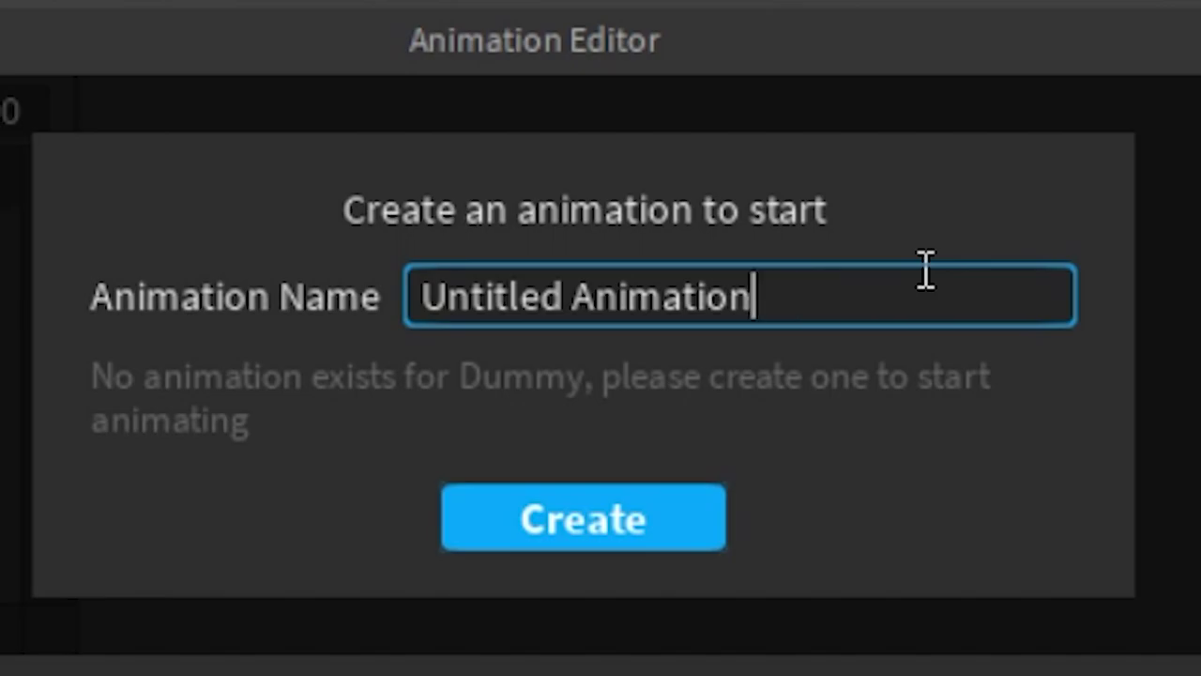
key("BackSpace")
key("BackSpace")
key("BackSpace")
type("Test A")
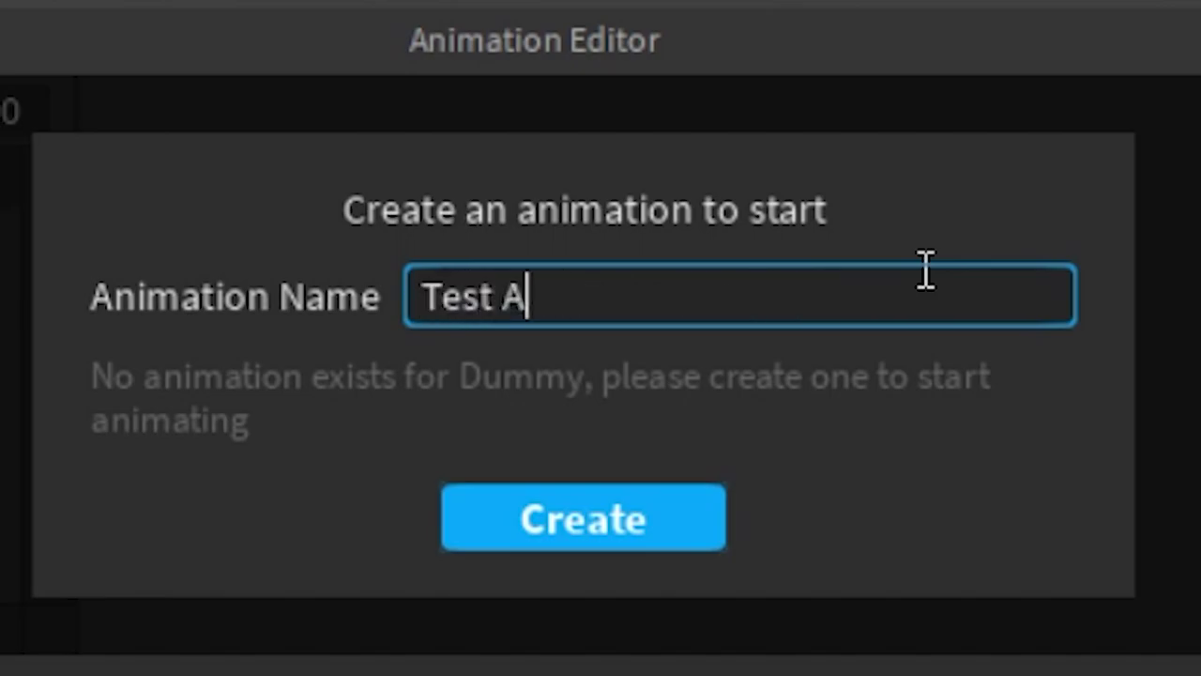
type("nimation")
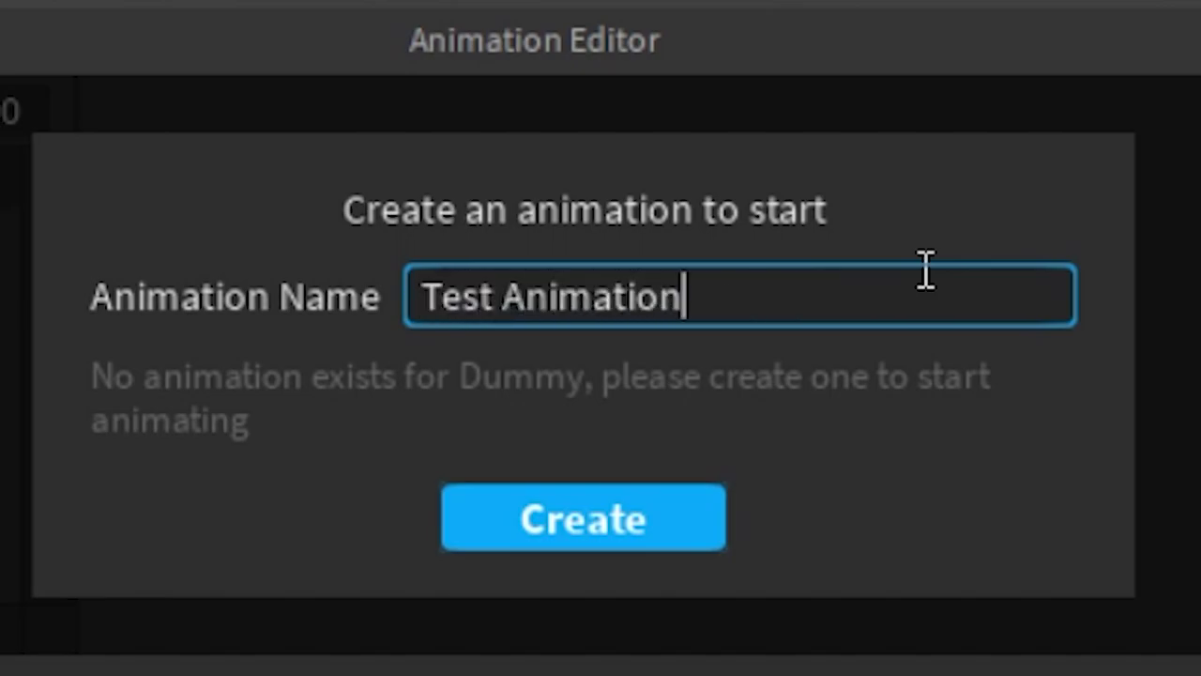
key("Return")
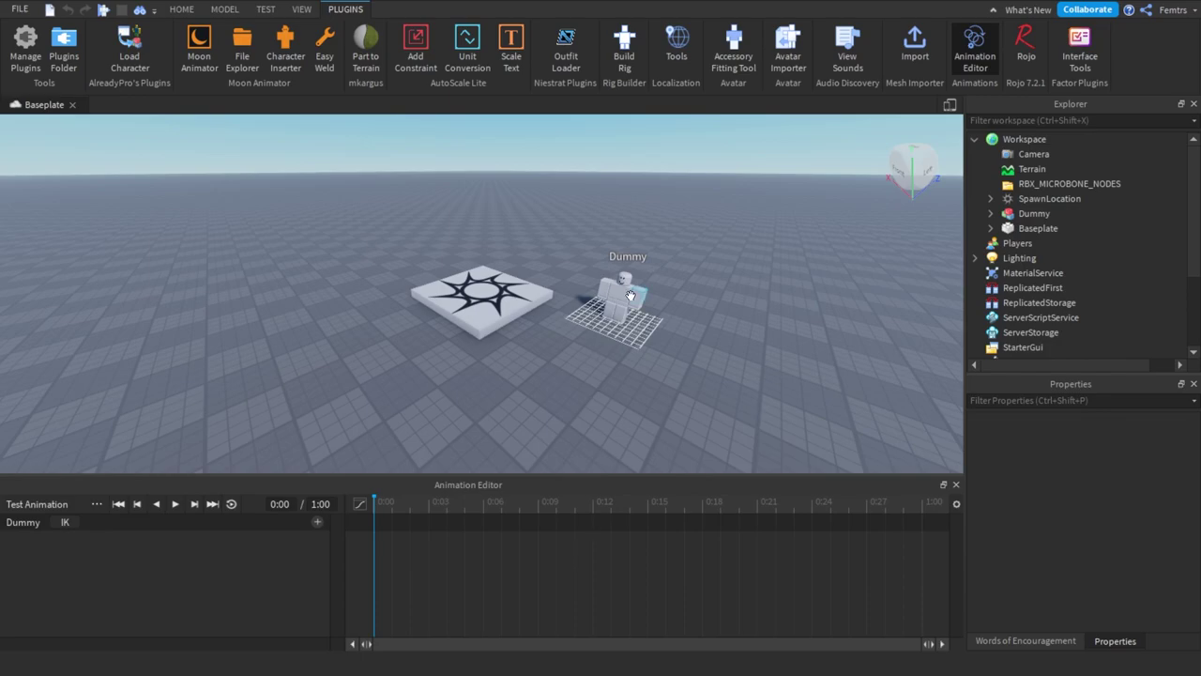
scroll(737, 301, "up", 3)
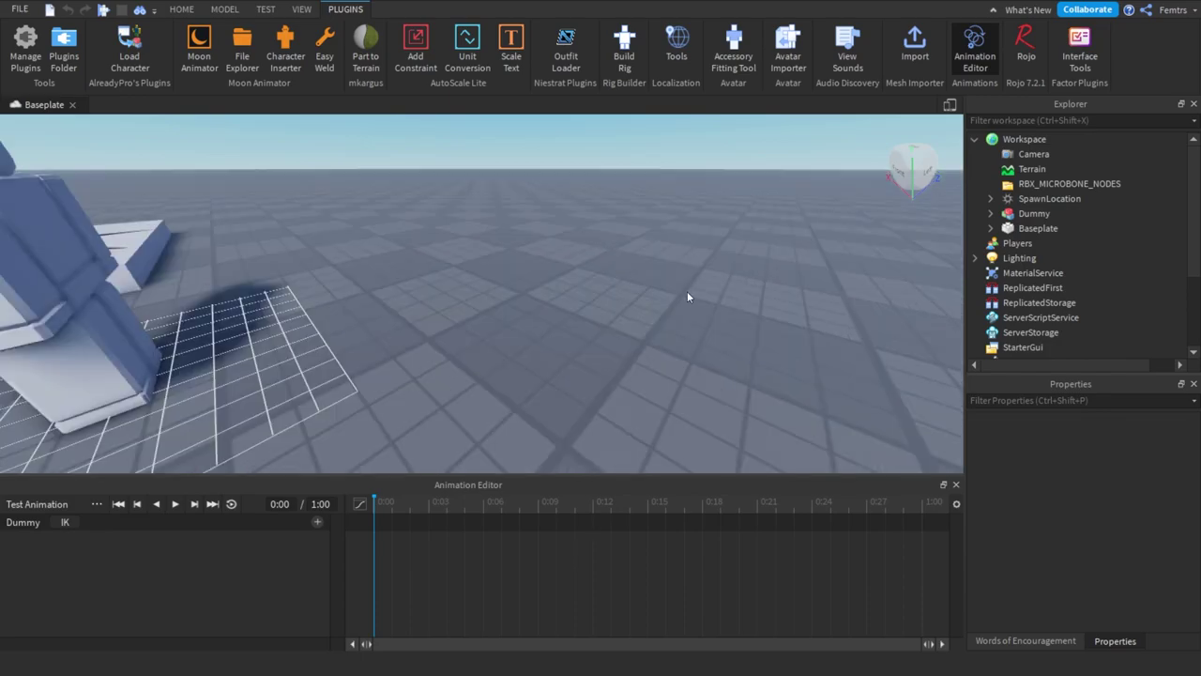
right_click_drag(687, 291, 595, 297)
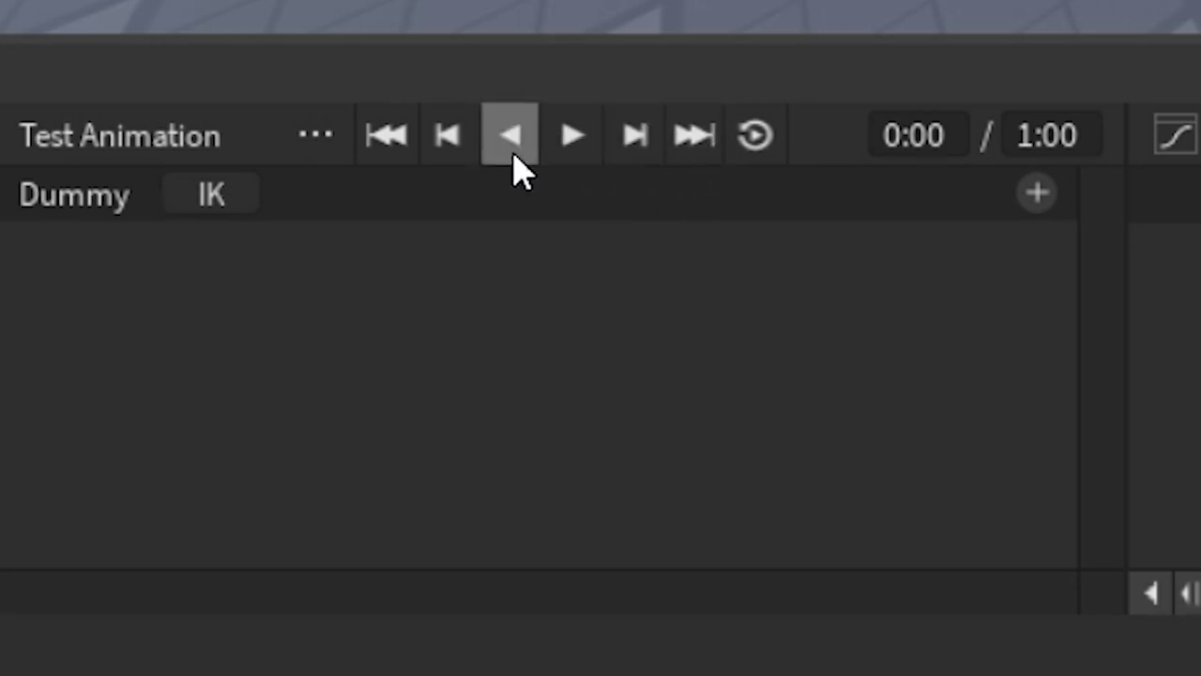
Start a Live Animation Creator import and bring up the video file picker.
left_click(320, 140)
mouse_move(465, 357)
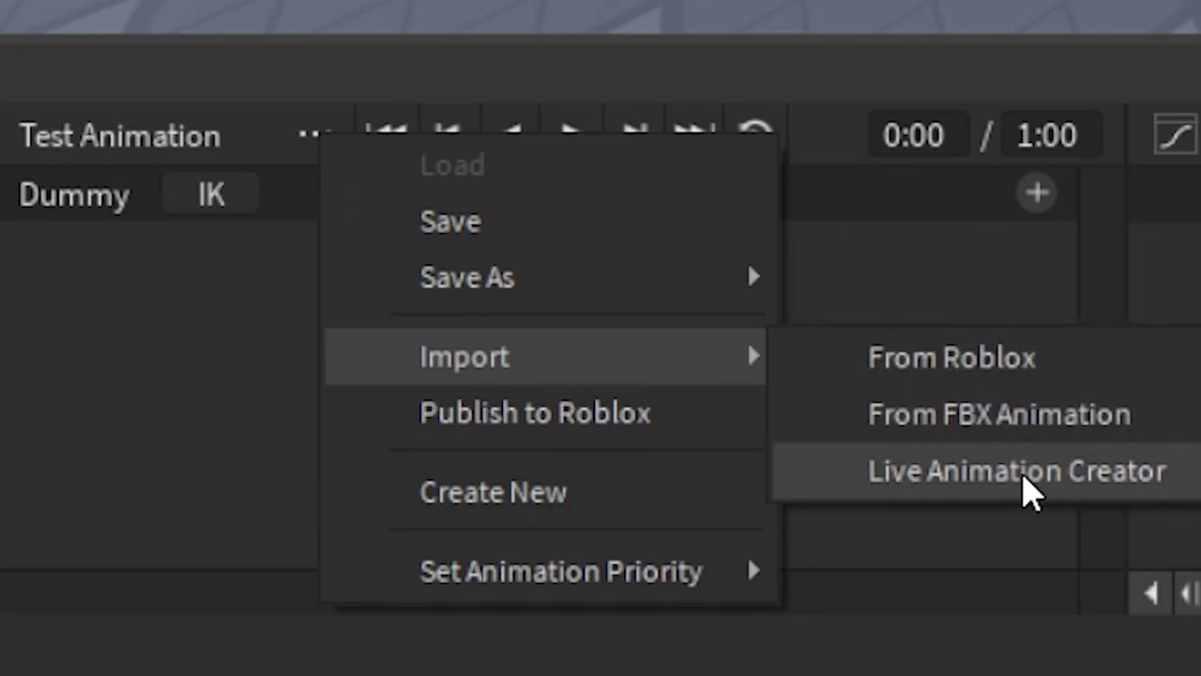
left_click(1028, 488)
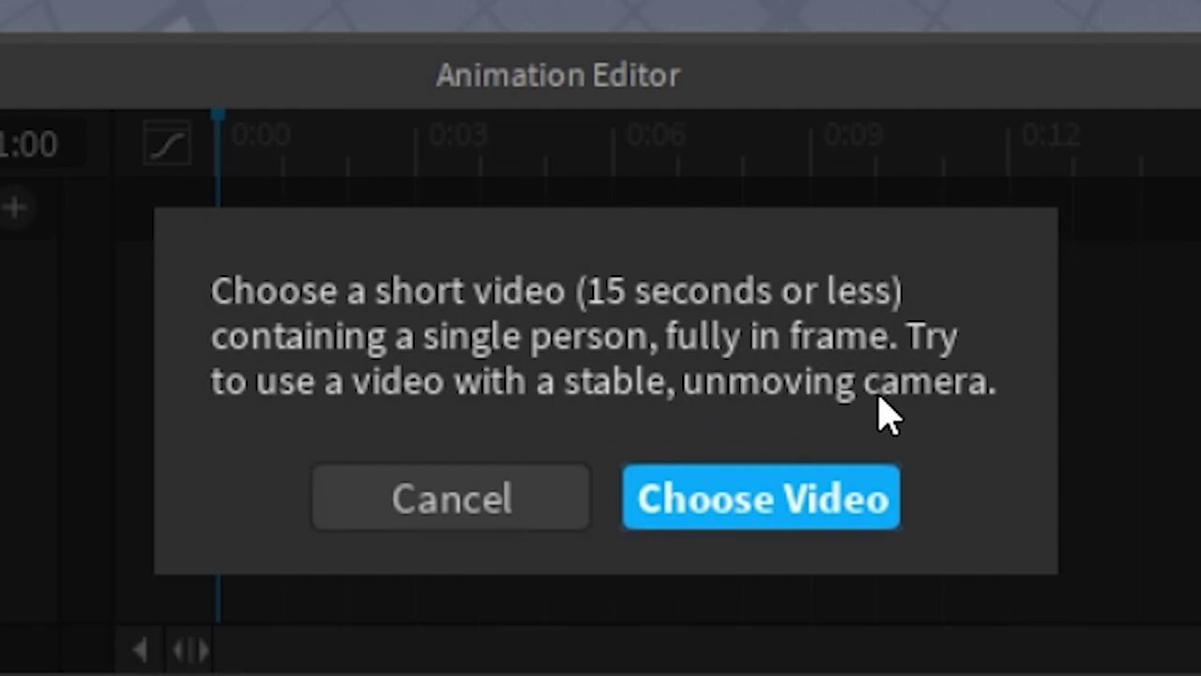
left_click(774, 504)
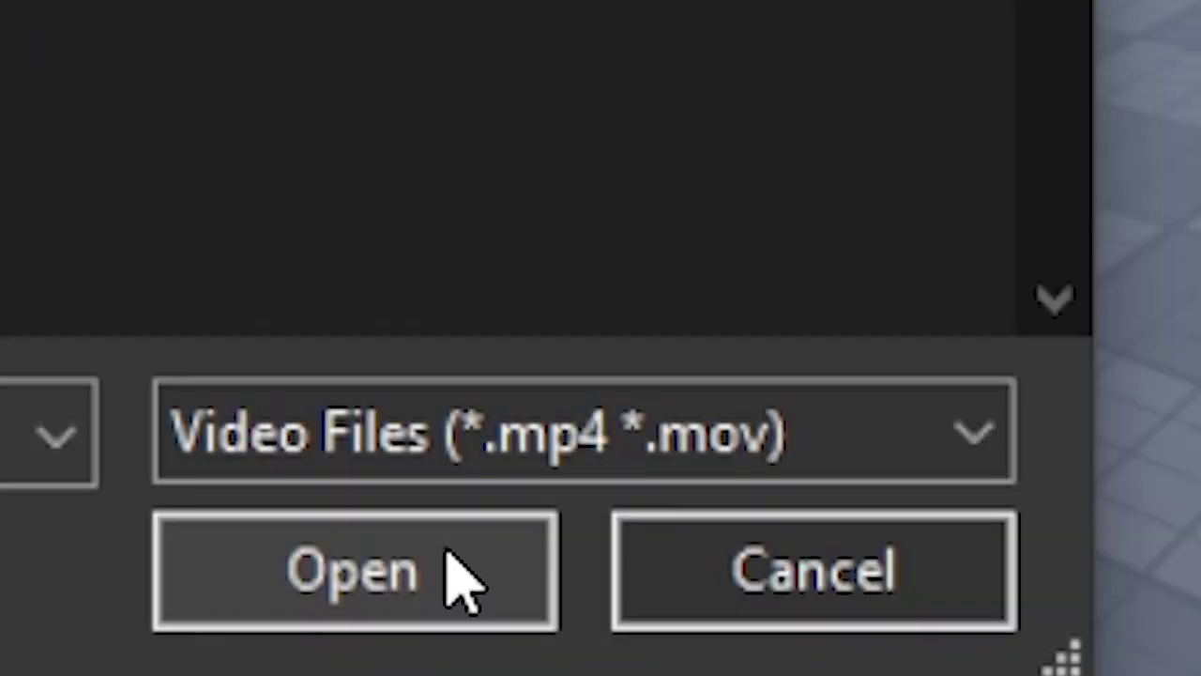
Load the '15 Seconds Dance' video to generate the Dummy's animation.
left_click(650, 486)
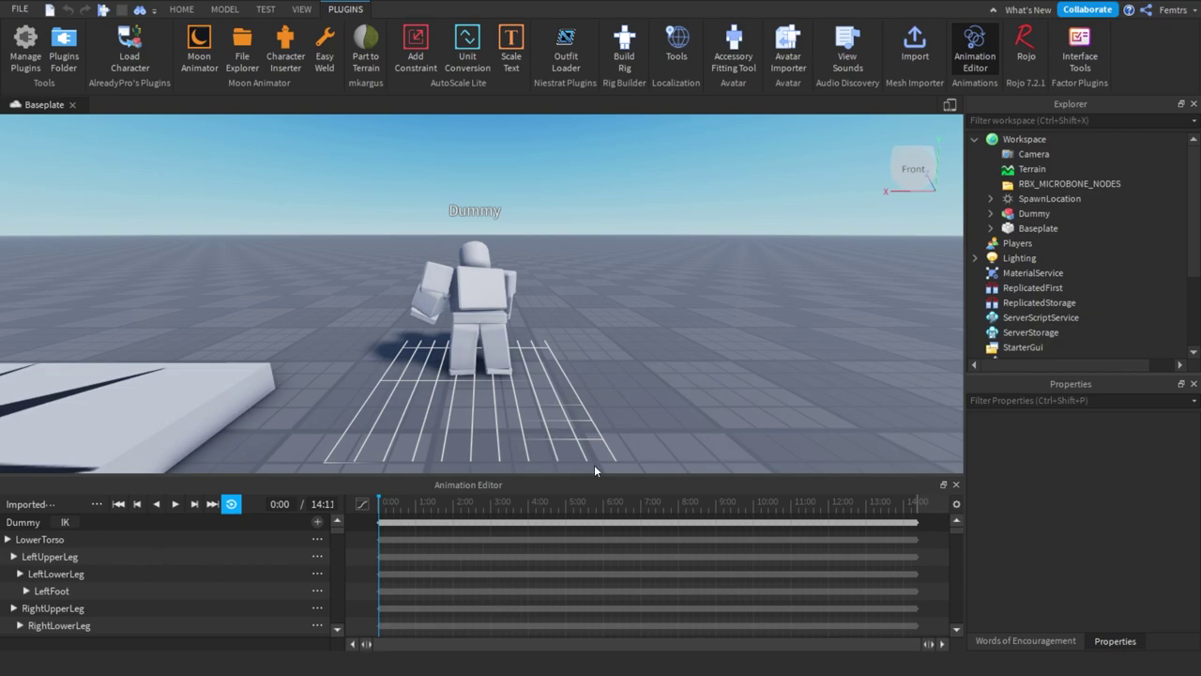
Play the imported dance on the Dummy from several angles, stopping at 6:29.
right_click_drag(613, 359, 613, 358)
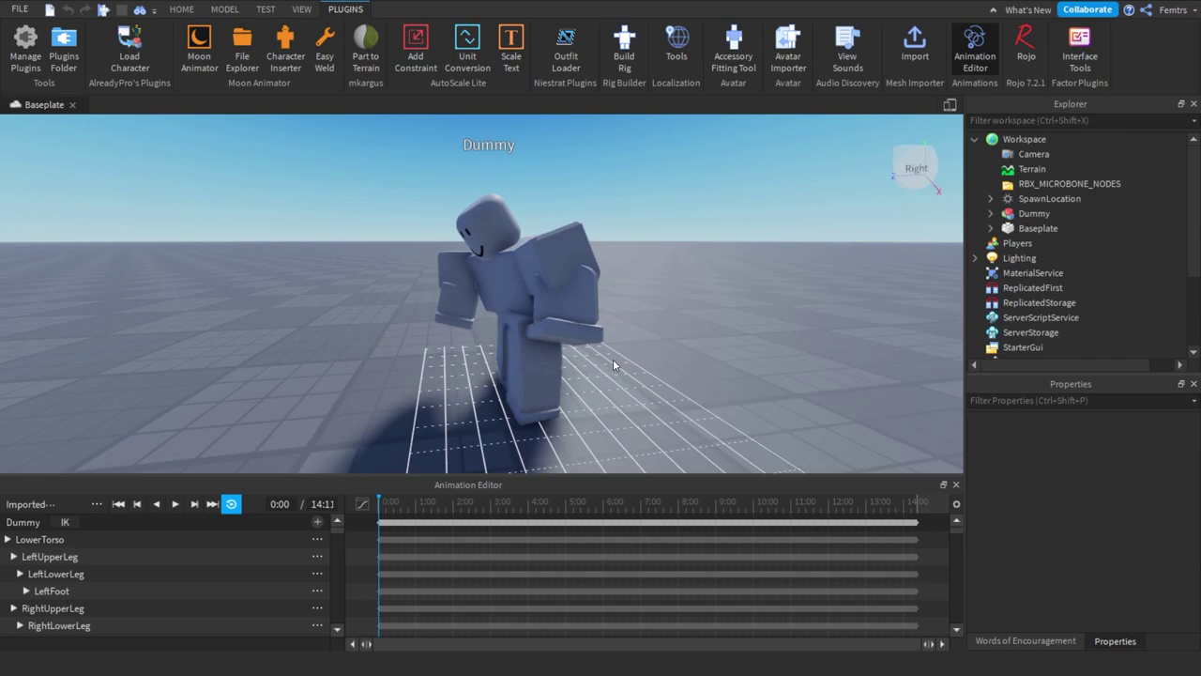
scroll(497, 298, "down", 5)
right_click_drag(721, 283, 719, 292)
key("space")
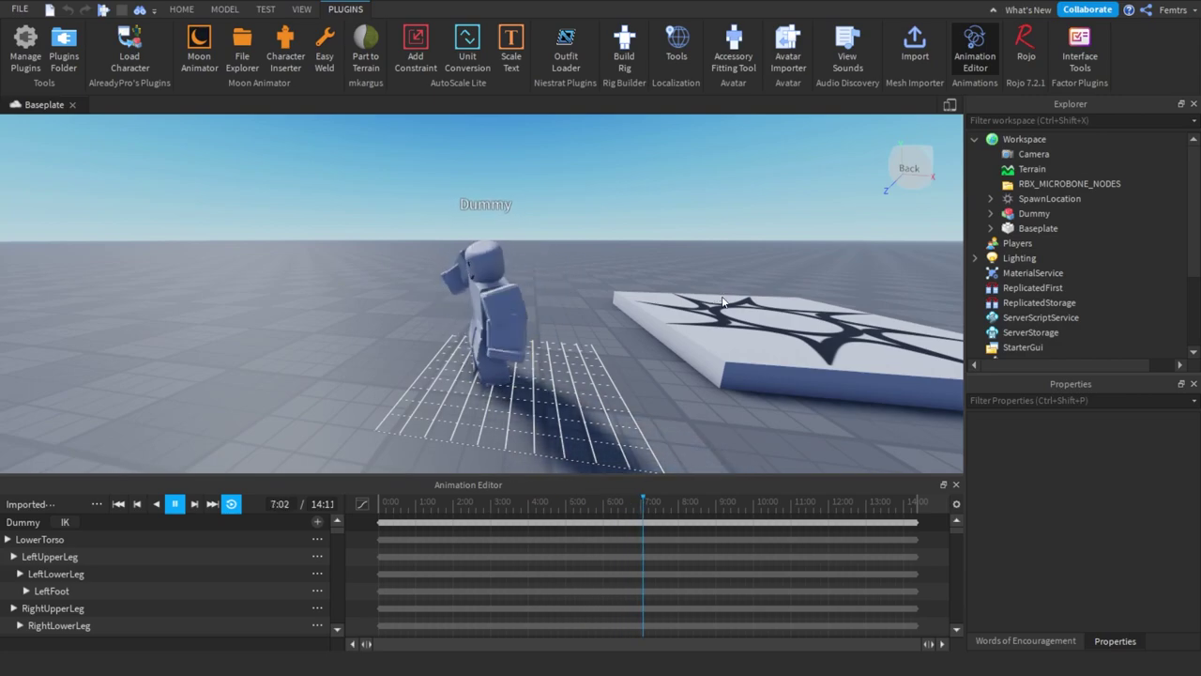
right_click_drag(742, 300, 744, 301)
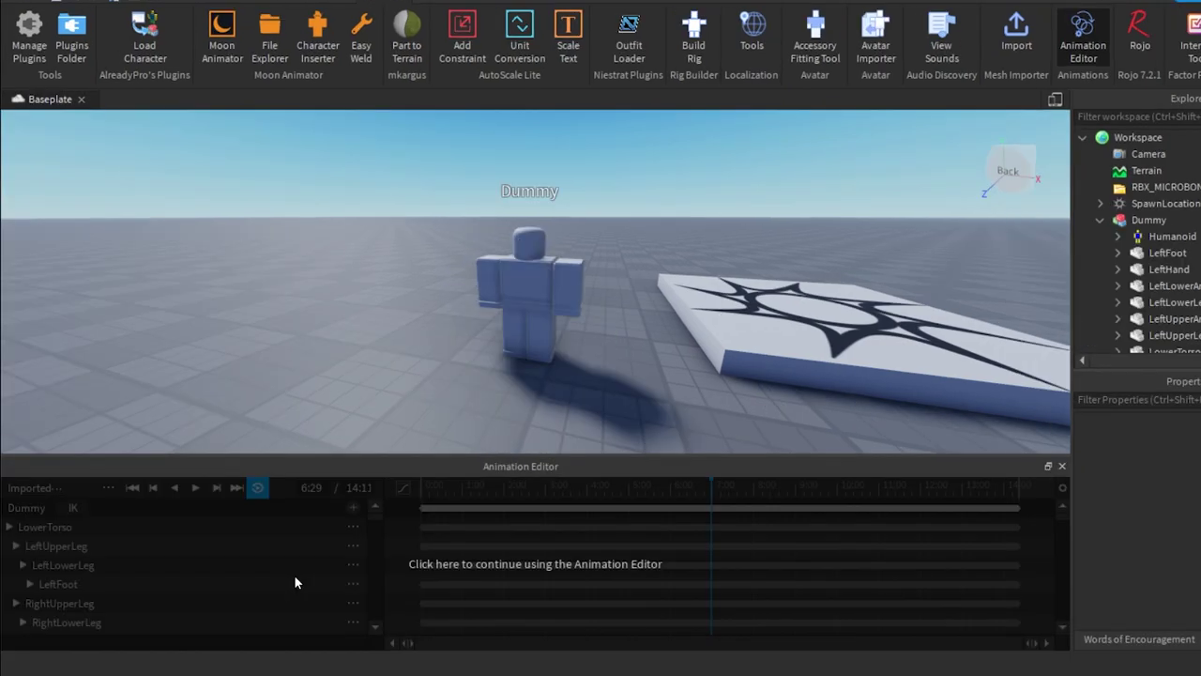
left_click(294, 575)
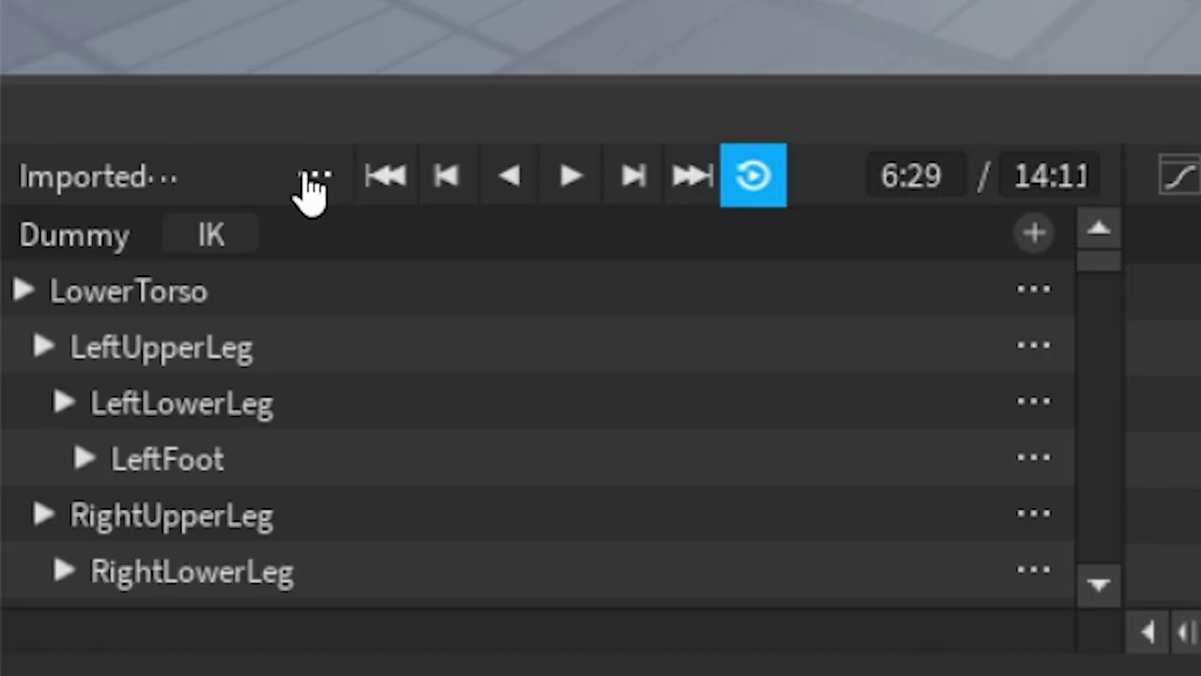
Save the dance and inspect Imported Animation Clip under Dummy > AnimSaves in Explorer.
left_click(312, 177)
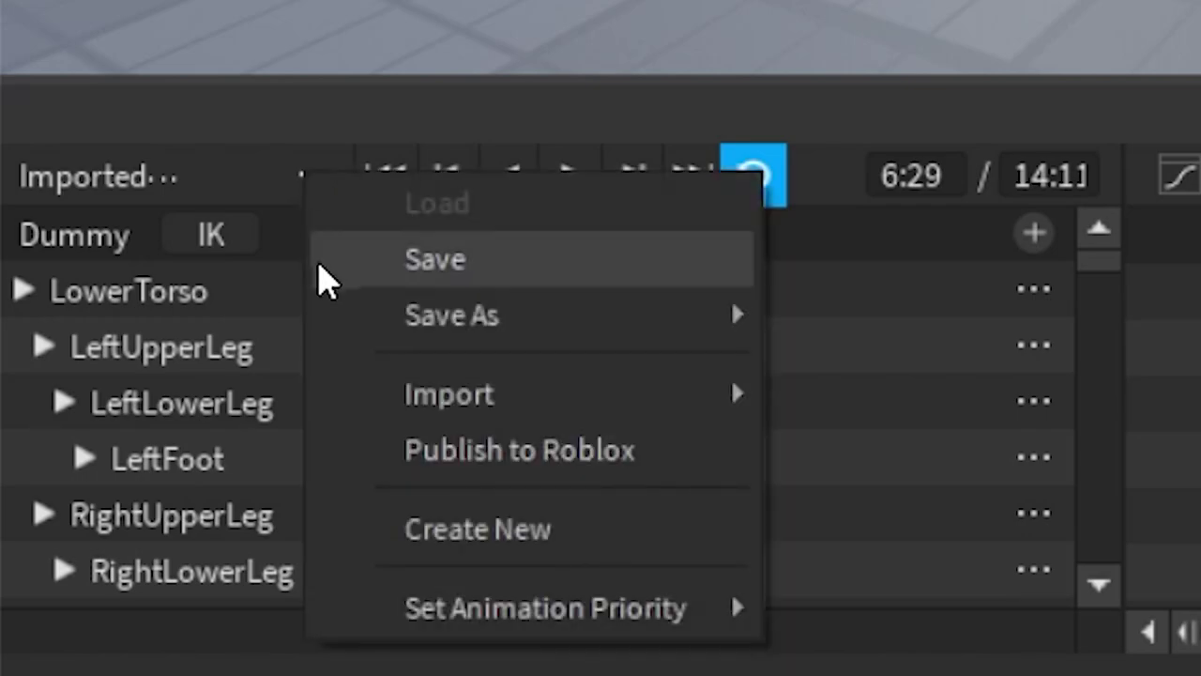
left_click(342, 286)
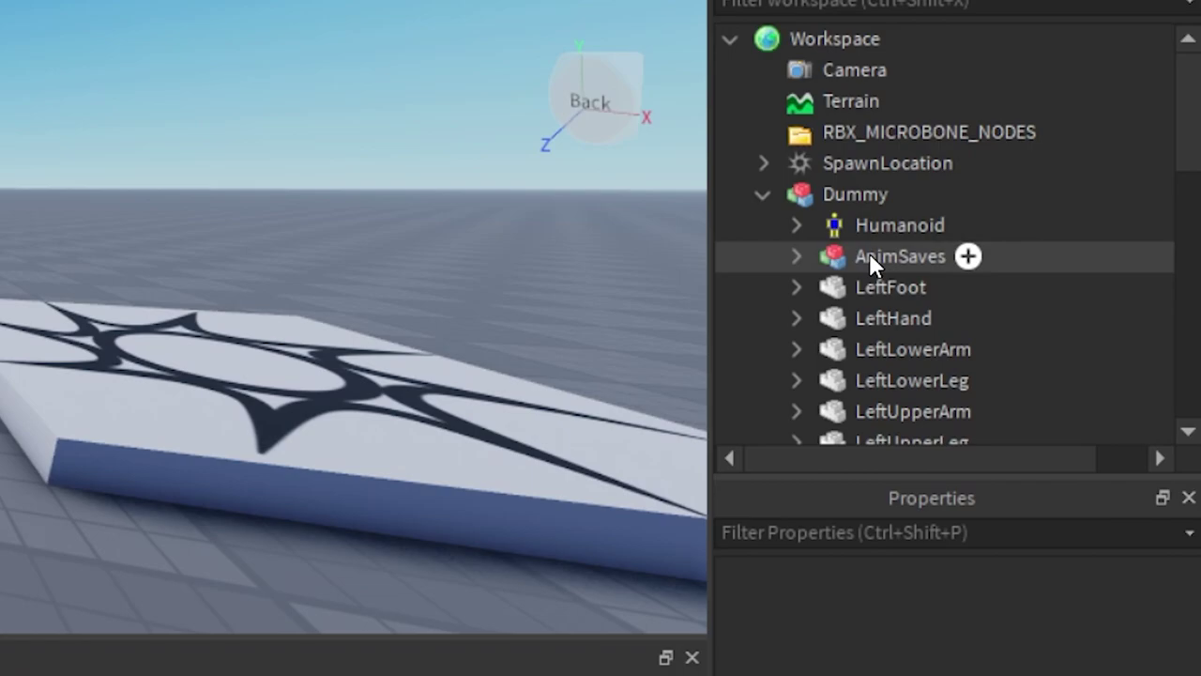
left_click(869, 252)
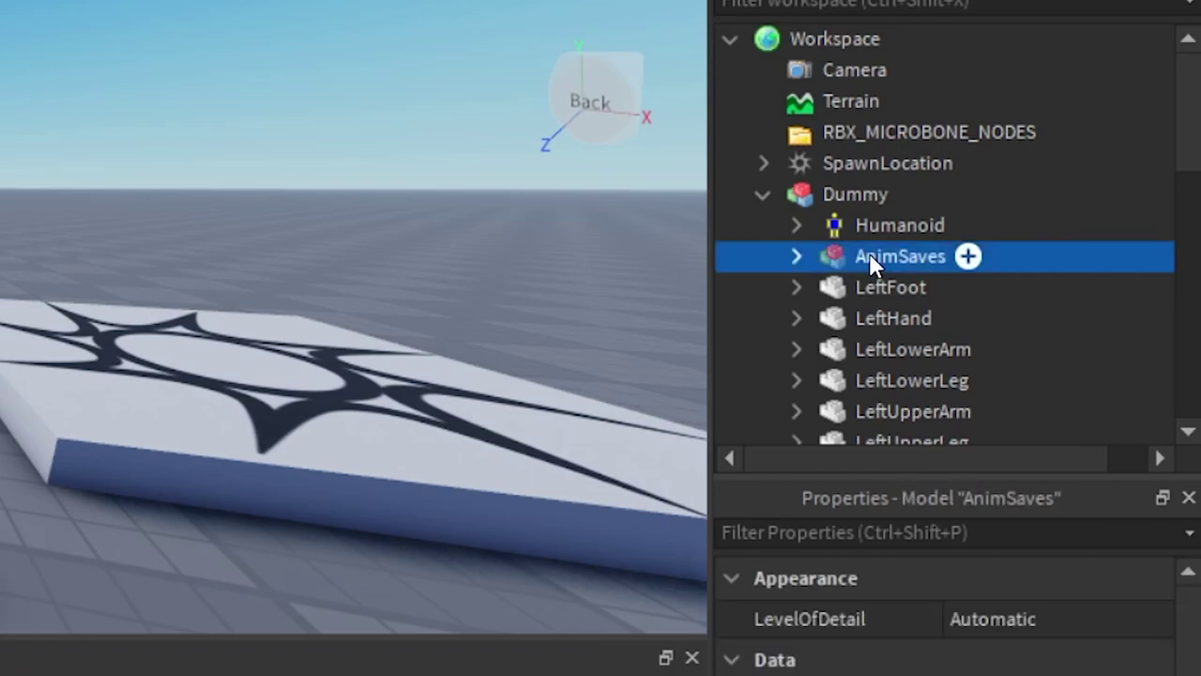
left_click(831, 287)
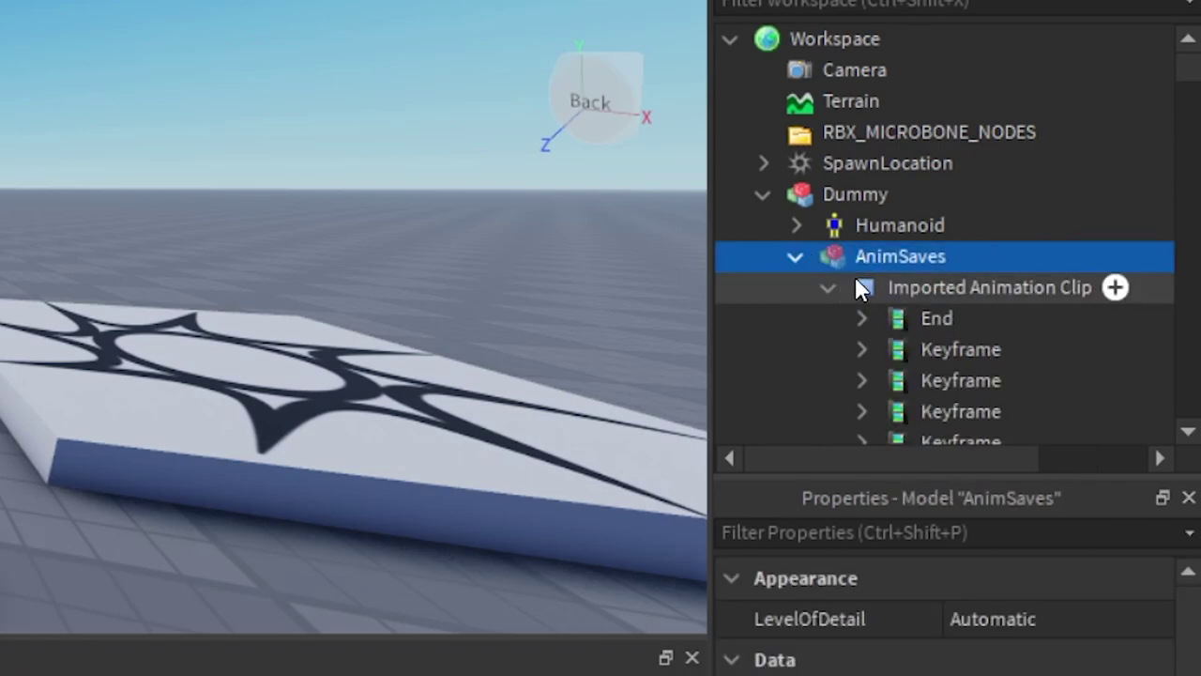
left_click(824, 288)
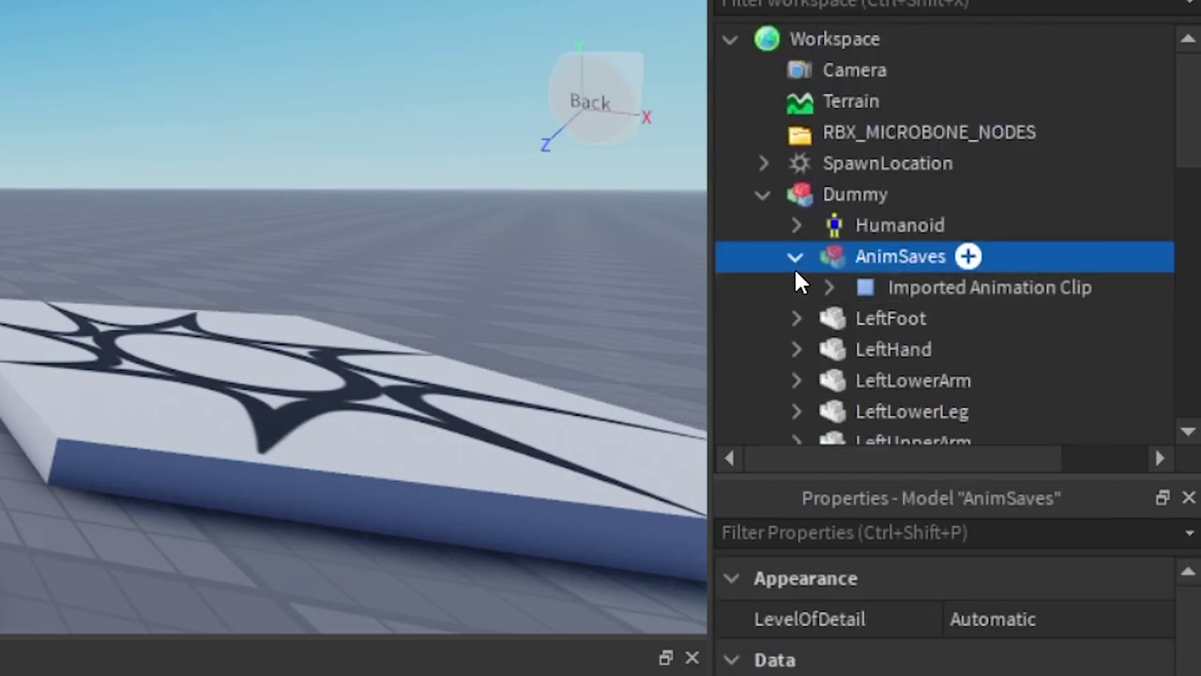
left_click(795, 256)
left_click(763, 195)
left_click(270, 579)
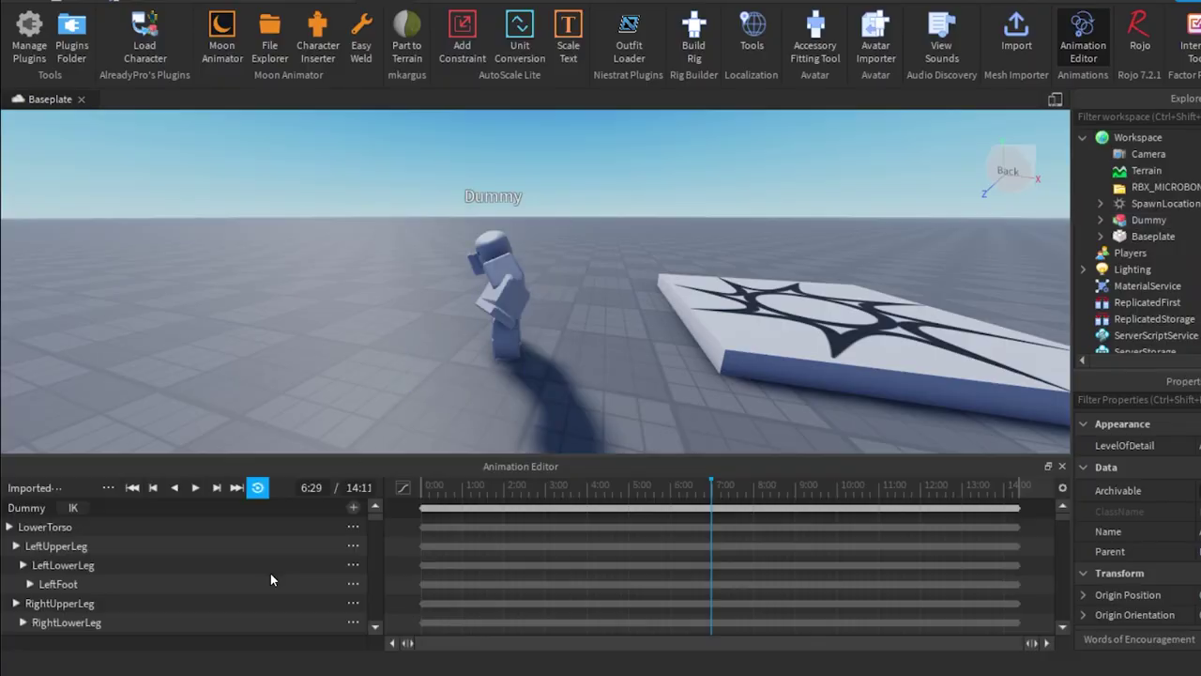
Reopen the Animation Editor's file options with the Dummy shown mid-dance.
left_click(109, 489)
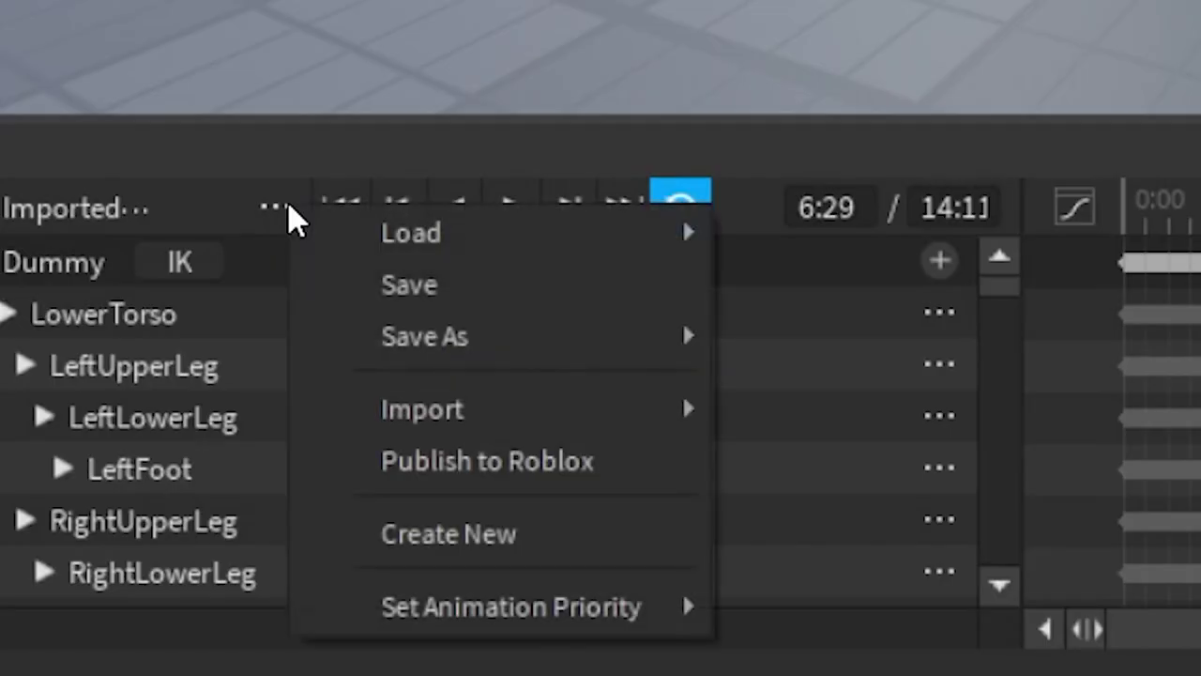